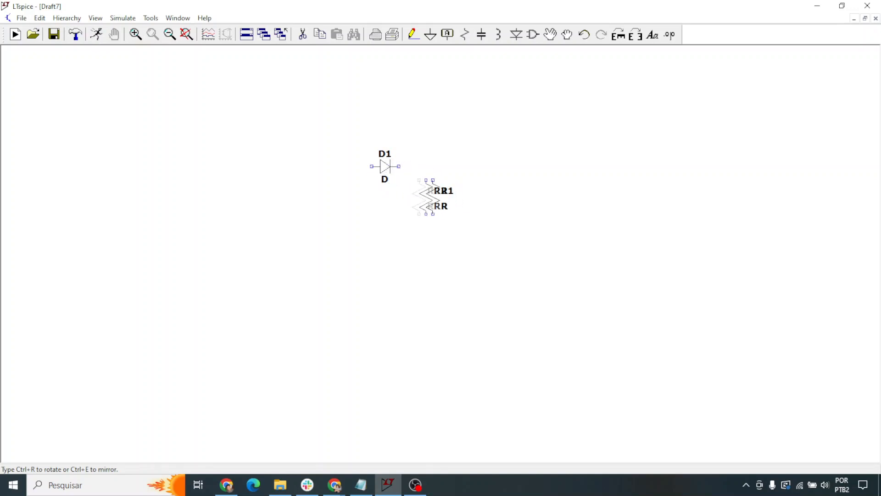
Place a voltage source to the left of diode D1 and a ground symbol below the diode
key("v")
left_click(331, 198)
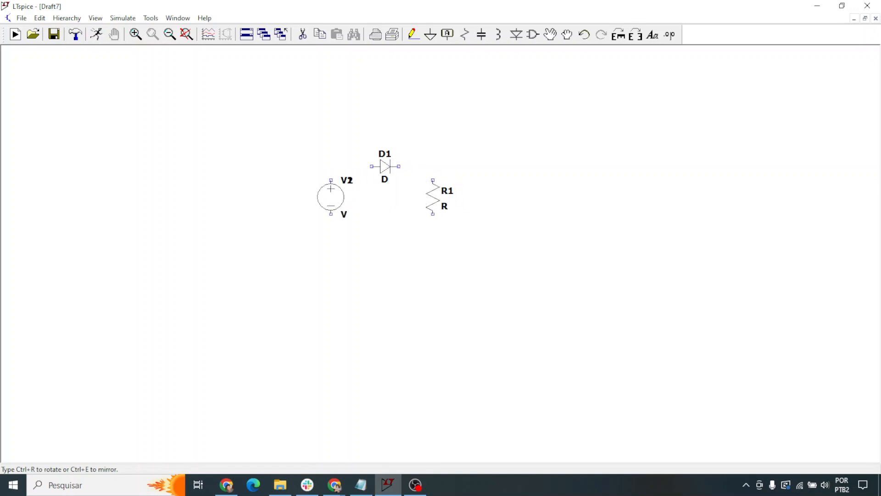
key("g")
left_click(385, 237)
Wire the voltage source, diode D1, resistor R1 and ground into one closed series loop
key("w")
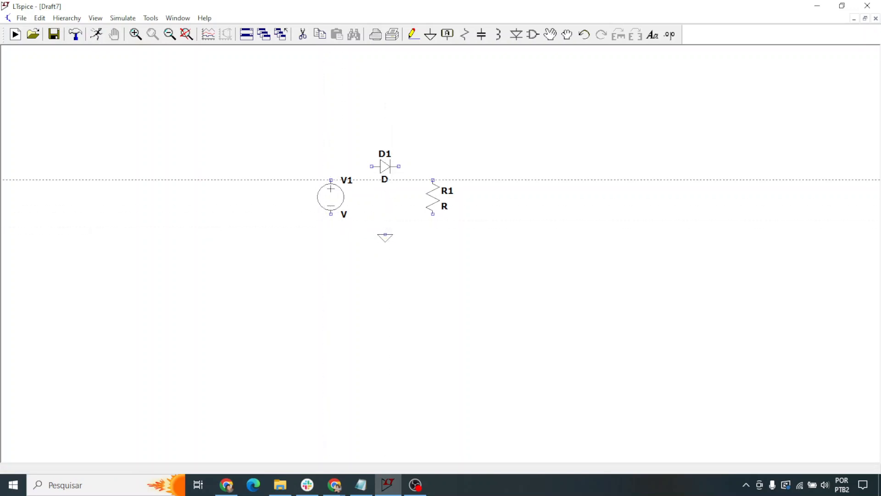
left_click(331, 180)
left_click(331, 166)
left_click(433, 166)
left_click(433, 227)
left_click(331, 228)
left_click(331, 214)
key("Escape")
Set the resistance of R1 to 1k
right_click(433, 198)
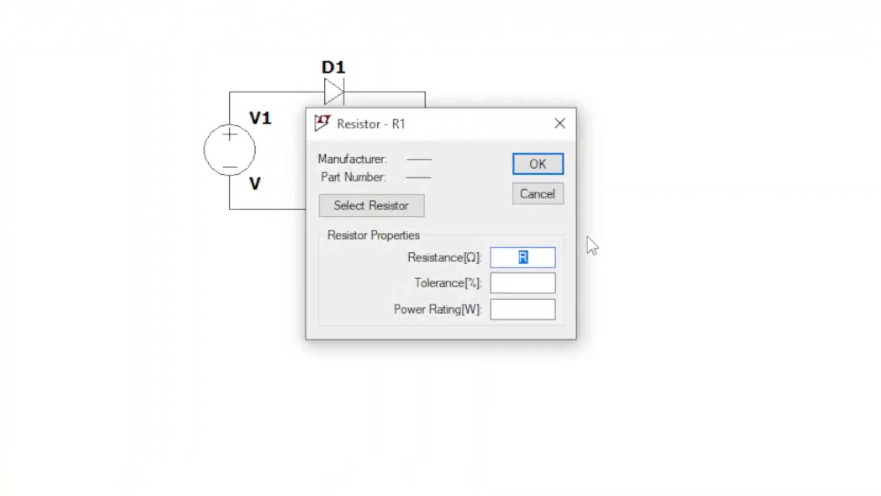
type("10")
key("BackSpace")
type("k")
key("Return")
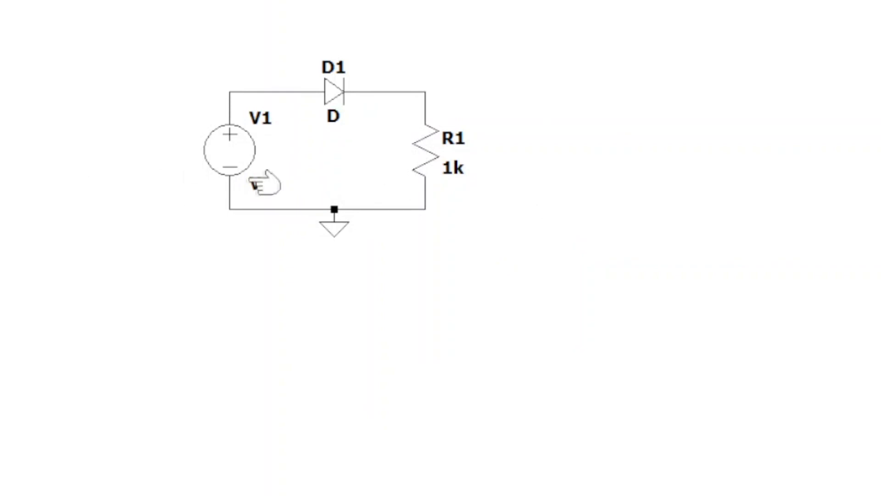
Define V1 as a SINE source with 0 V DC offset, 150 V amplitude and 60 Hz frequency
right_click(227, 158)
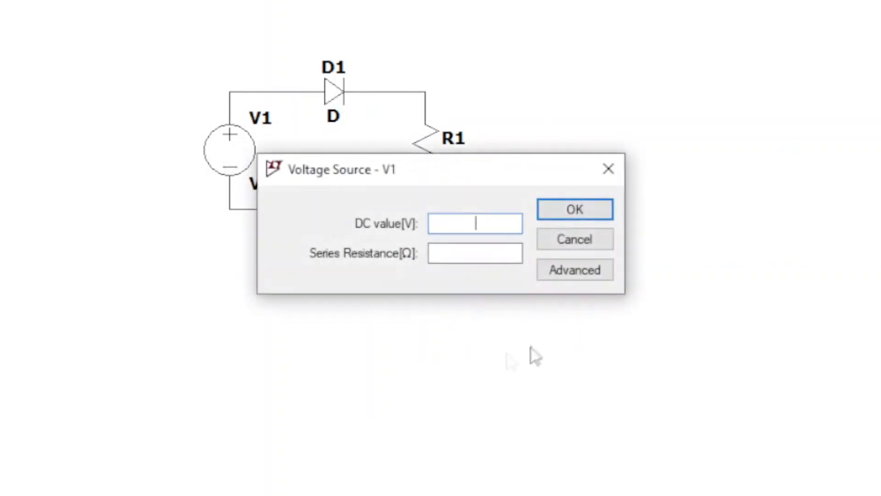
left_click(575, 268)
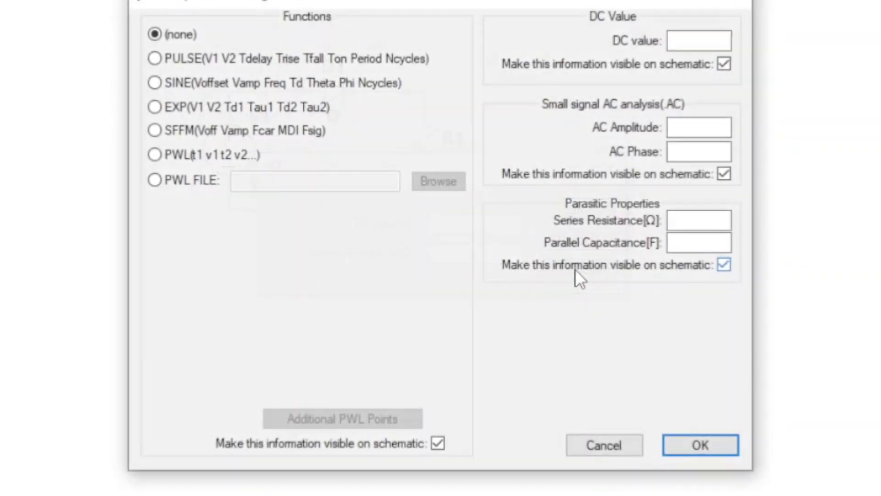
left_click(155, 83)
left_click(394, 235)
type("0")
key("Tab")
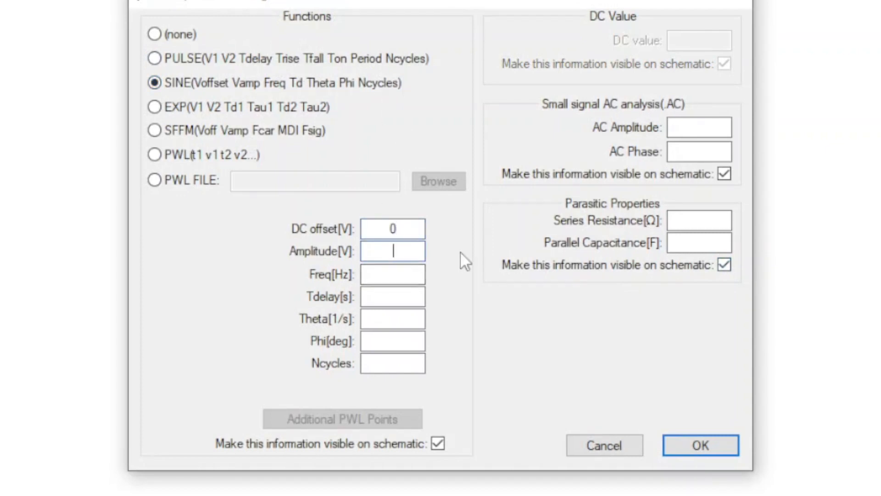
type("150")
type("60")
left_click(715, 447)
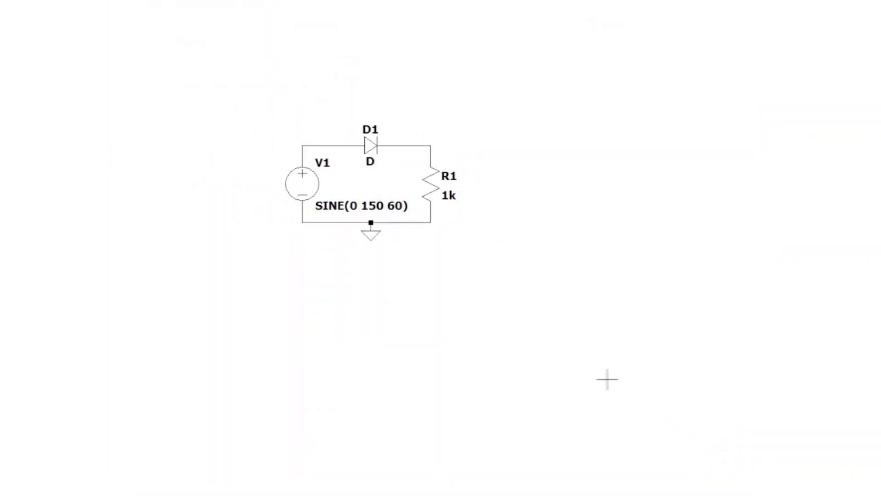
Run a transient simulation with a stop time of 0.167
left_click(97, 34)
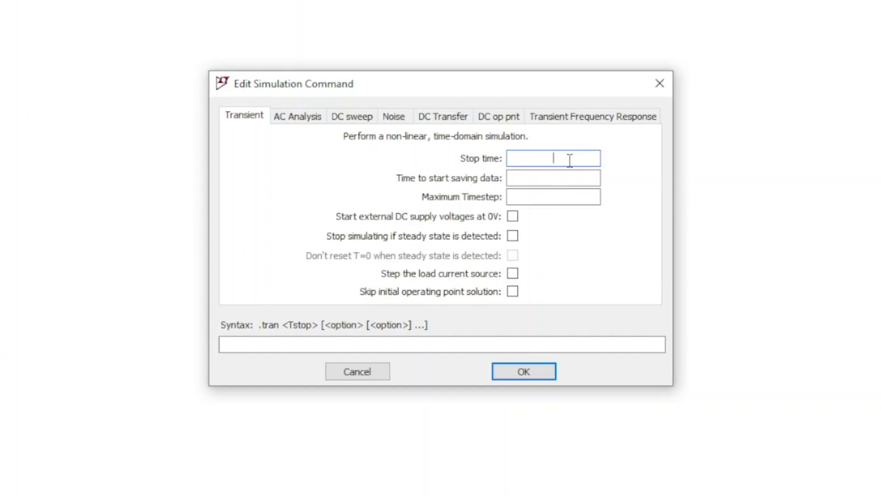
type("0.167")
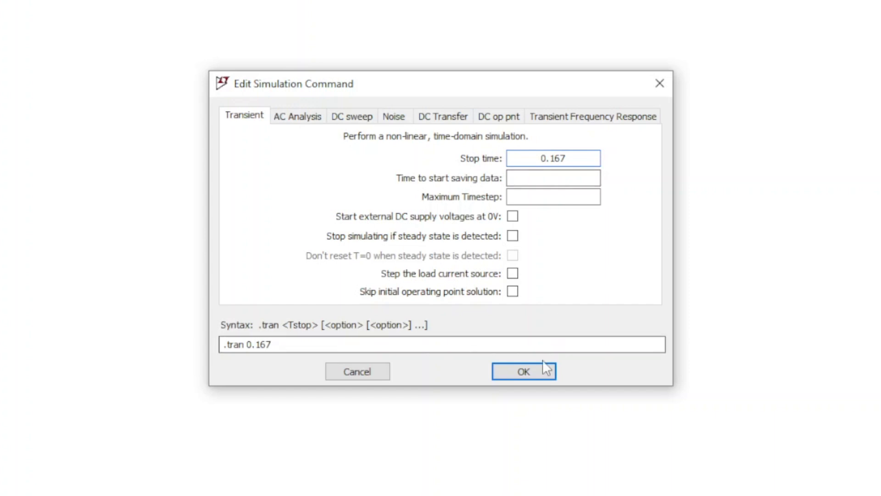
left_click(524, 371)
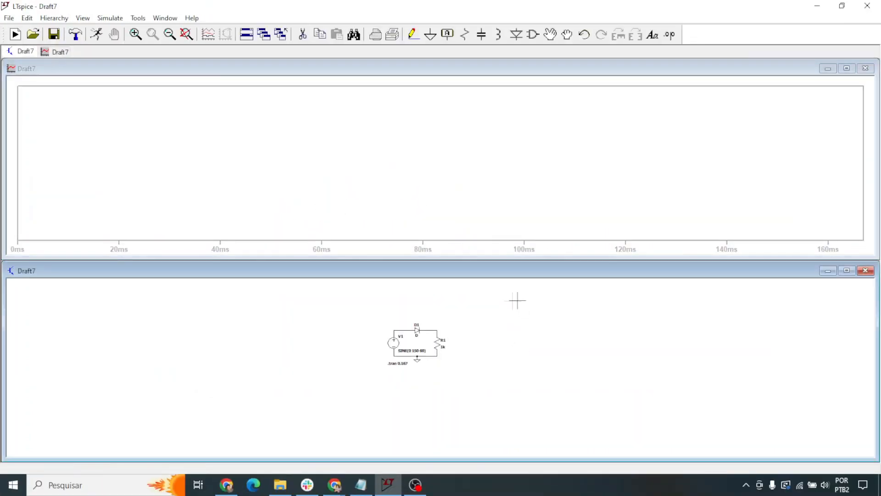
Plot the voltage at the node between D1 and R1 together with the current through D1
scroll(420, 335, "up", 5)
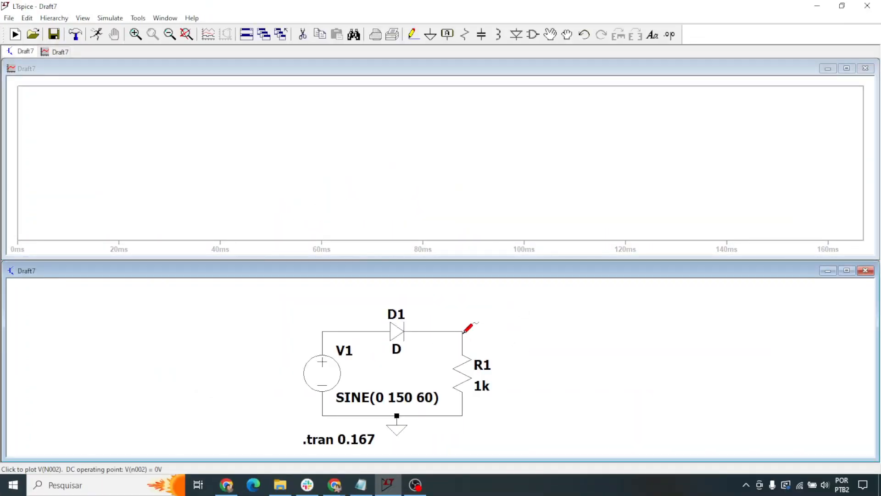
left_click(462, 331)
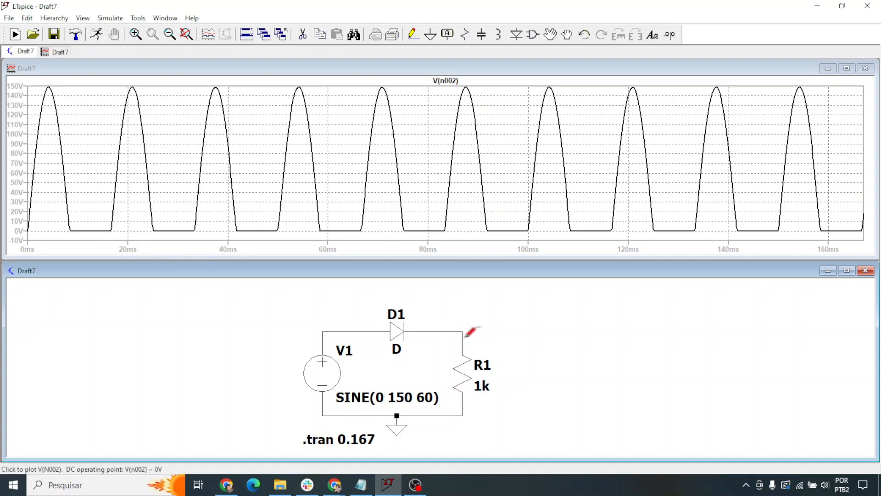
left_click(401, 329)
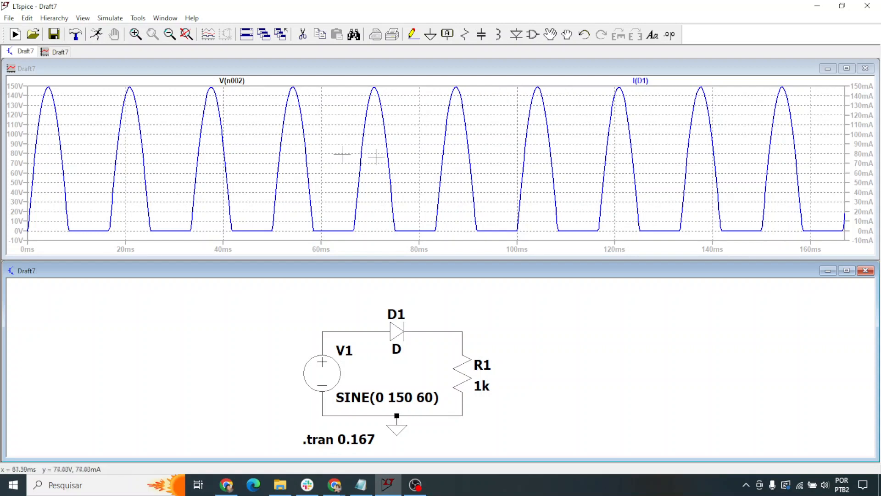
Generate an FFT of the diode current I(D1) only, over the full extent of the simulation data
right_click(413, 158)
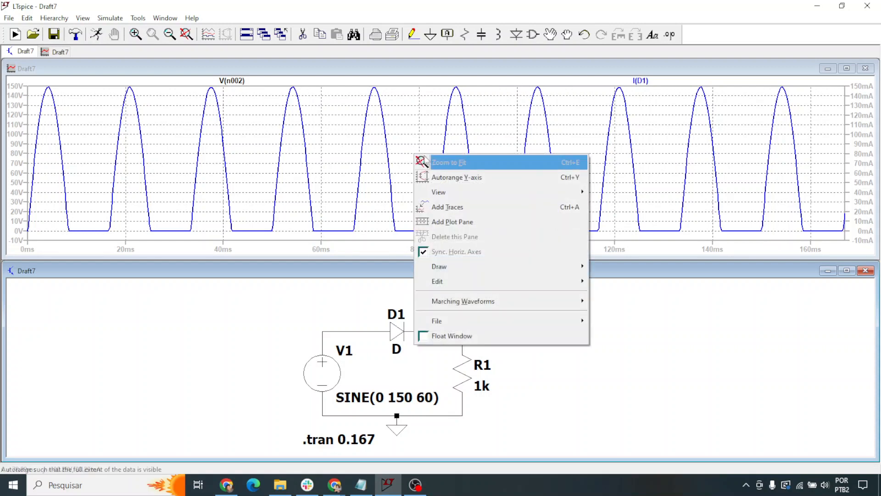
mouse_move(498, 195)
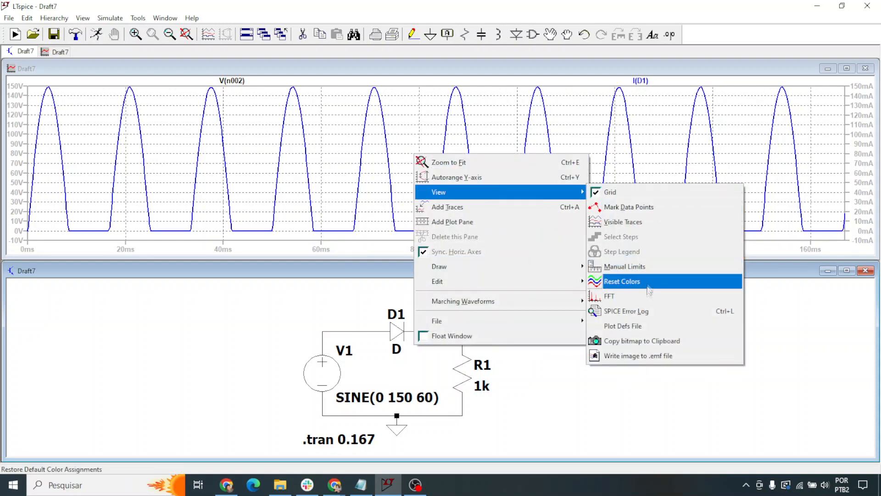
left_click(647, 296)
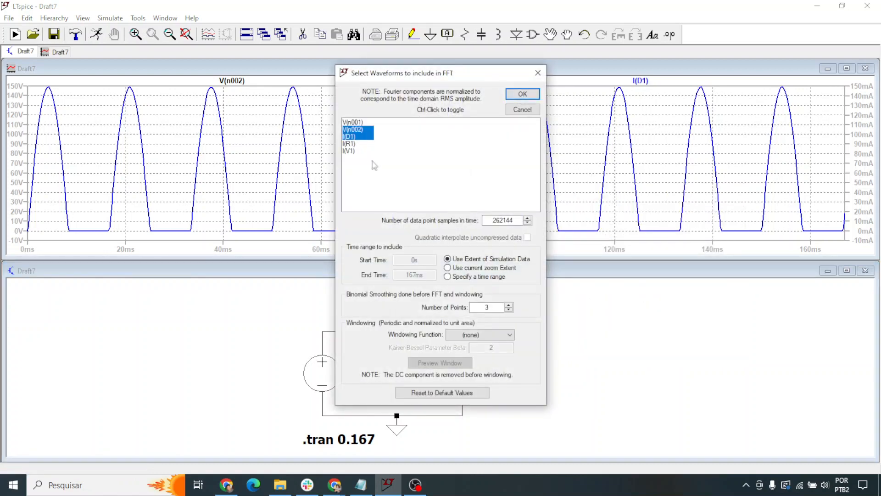
left_click(362, 138)
left_click(522, 95)
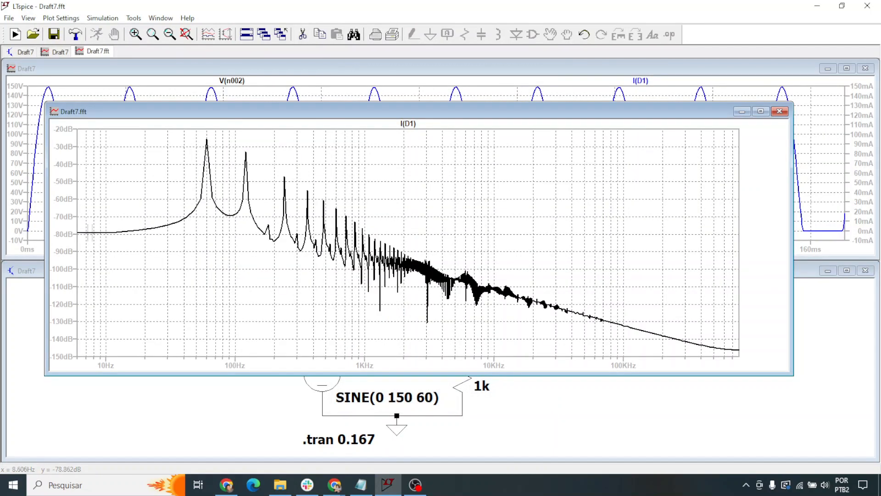
Switch the FFT plot's magnitude axis to linear representation and maximize the plot window
right_click(66, 220)
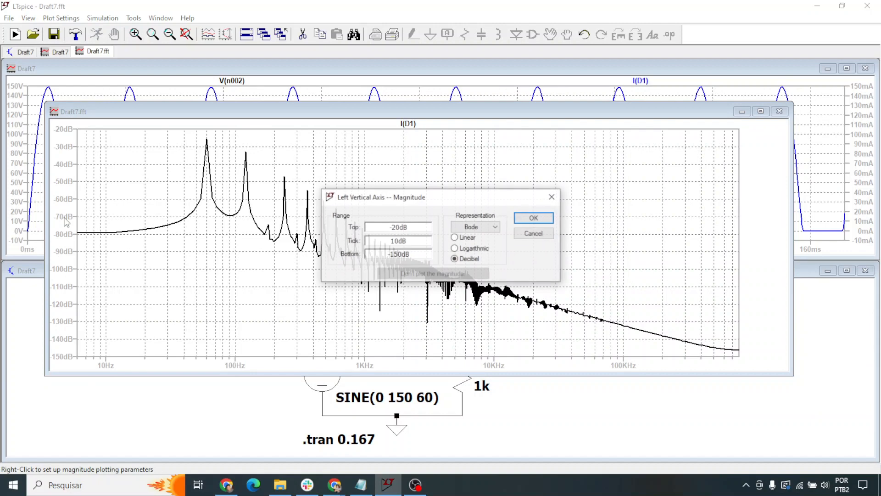
left_click(455, 238)
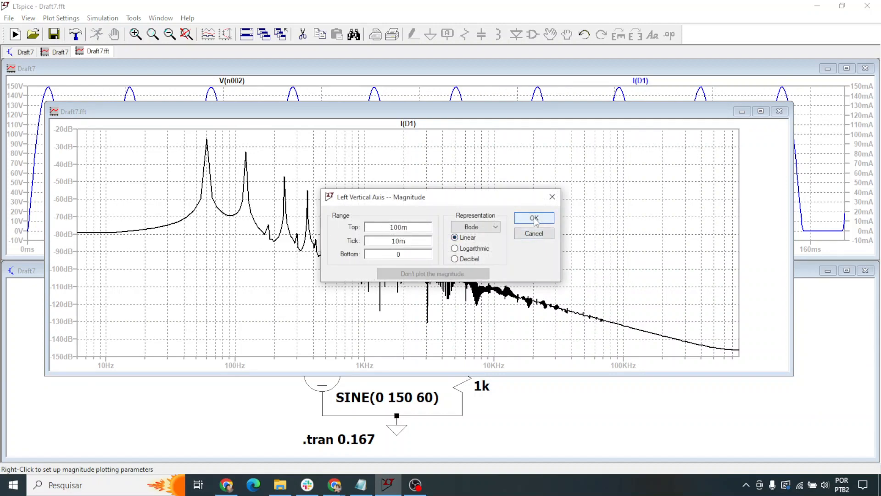
left_click(535, 219)
left_click(761, 111)
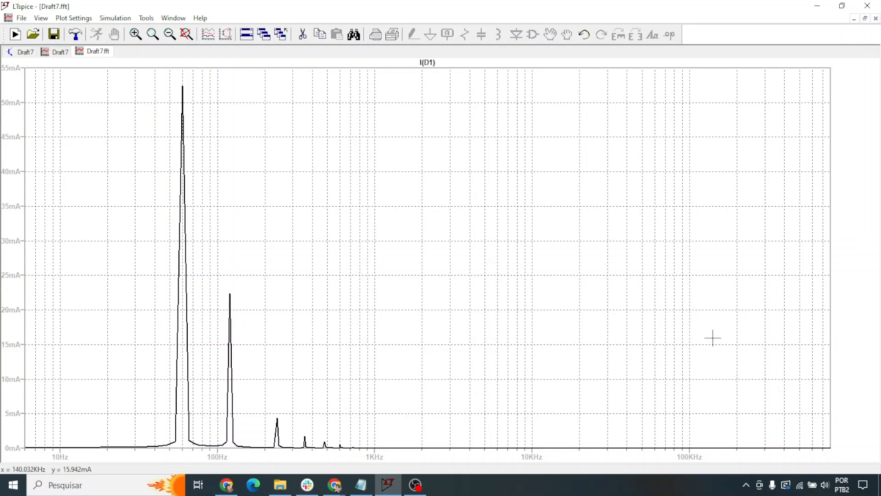
Close the FFT plot and place the SPICE directive ".four 60 10 -1 I(D1)" below the .tran command
right_click(98, 52)
left_click(129, 75)
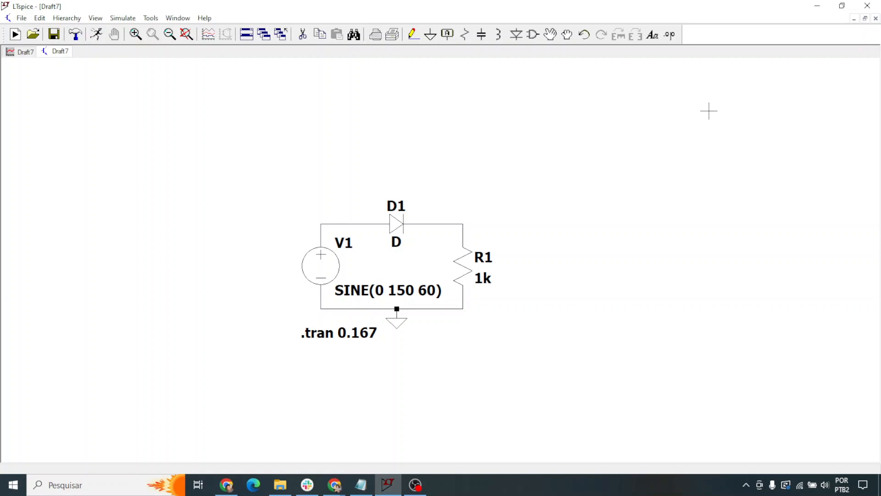
left_click(670, 35)
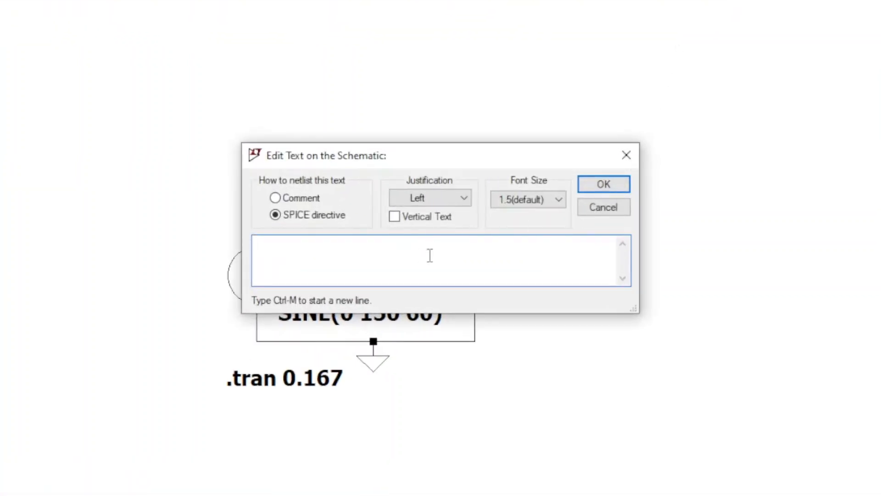
type(".four 60 10 -1 I(D1")
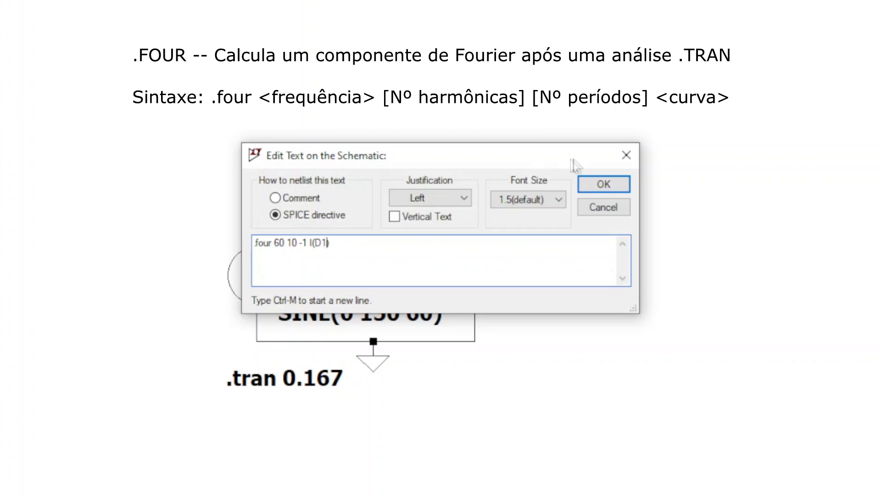
left_click(606, 193)
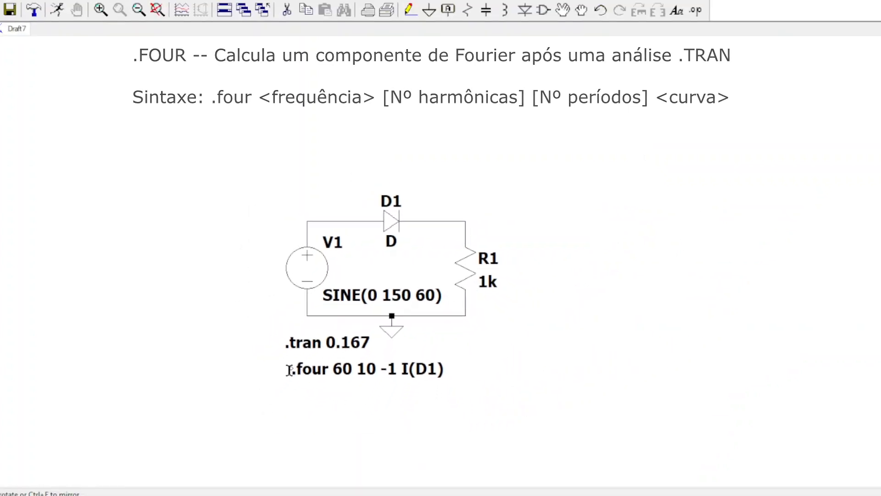
left_click(289, 369)
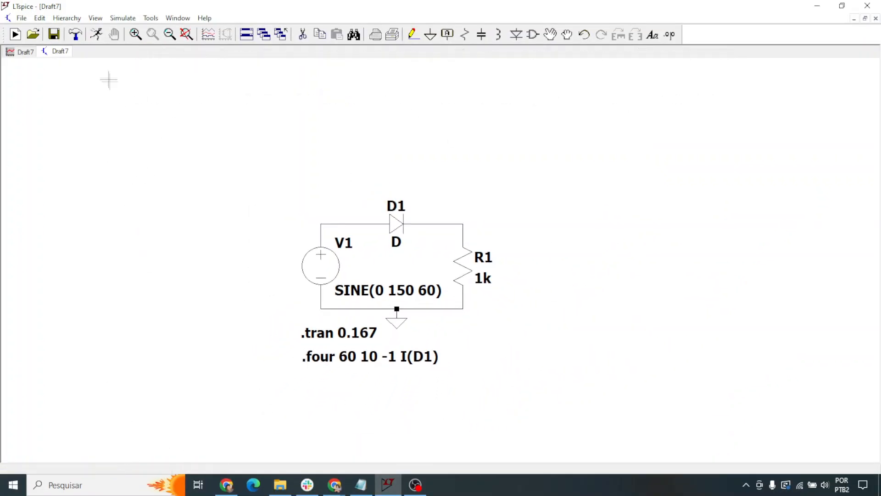
Rerun the simulation and open the SPICE error log, moving its window toward the middle of the workspace
left_click(98, 38)
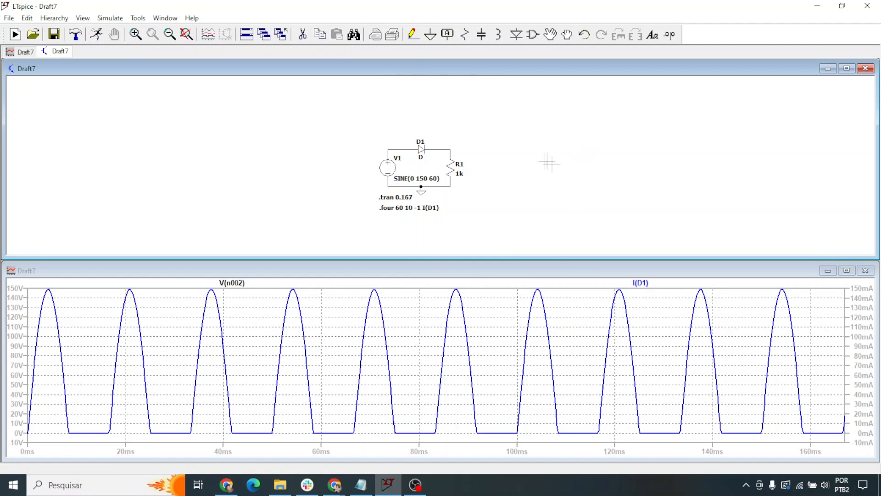
right_click(526, 144)
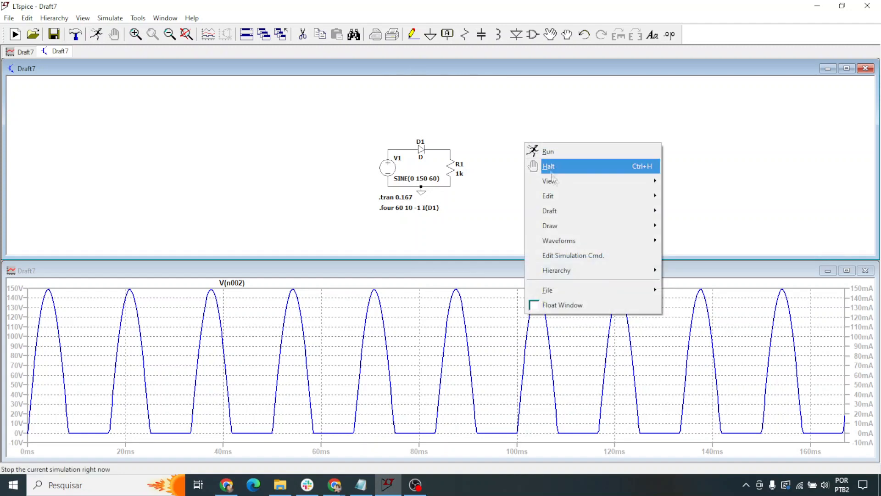
mouse_move(617, 183)
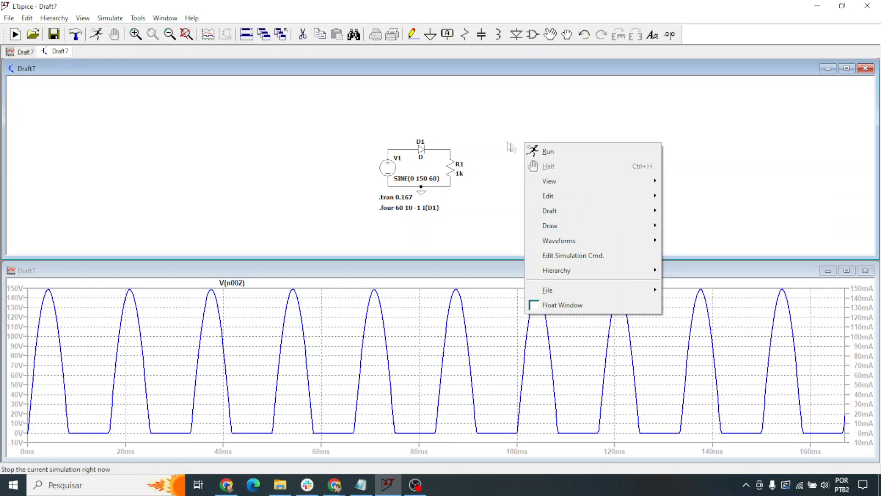
left_click(492, 144)
key("ctrl+l")
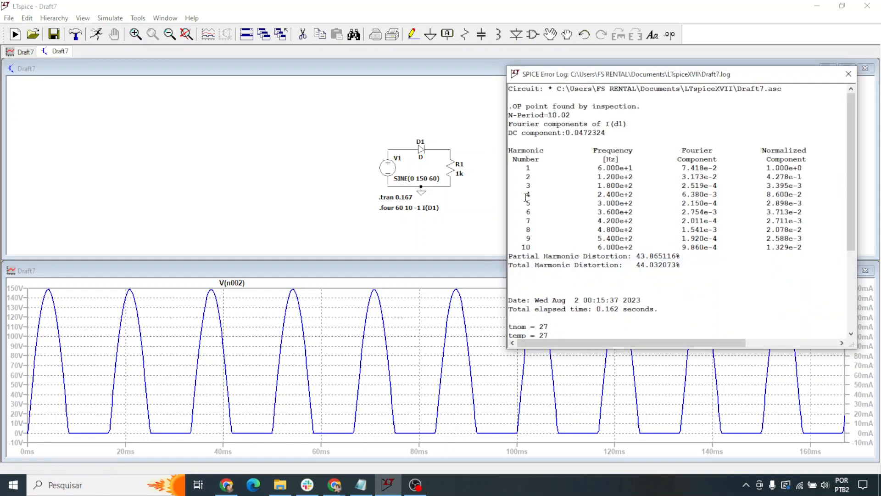
left_click_drag(718, 79, 524, 79)
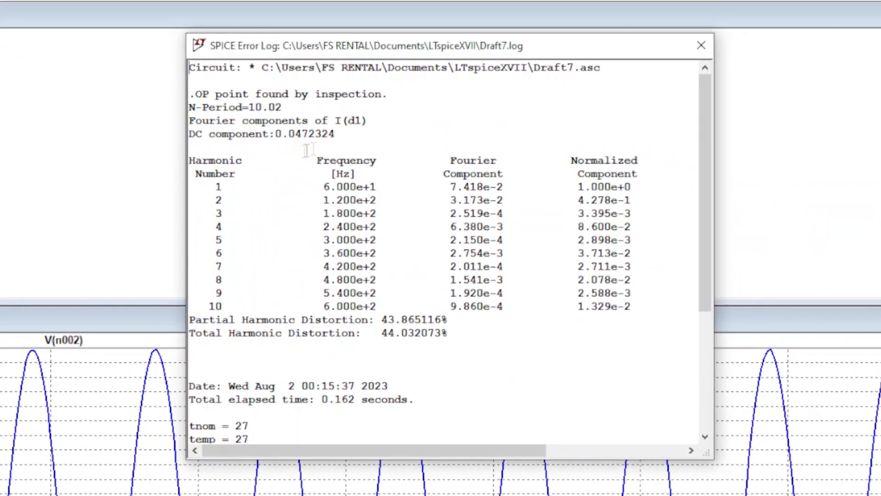
Examine the harmonic table in the SPICE error log, covering harmonic number, frequency, Fourier component and normalized component
left_click_drag(191, 159, 660, 314)
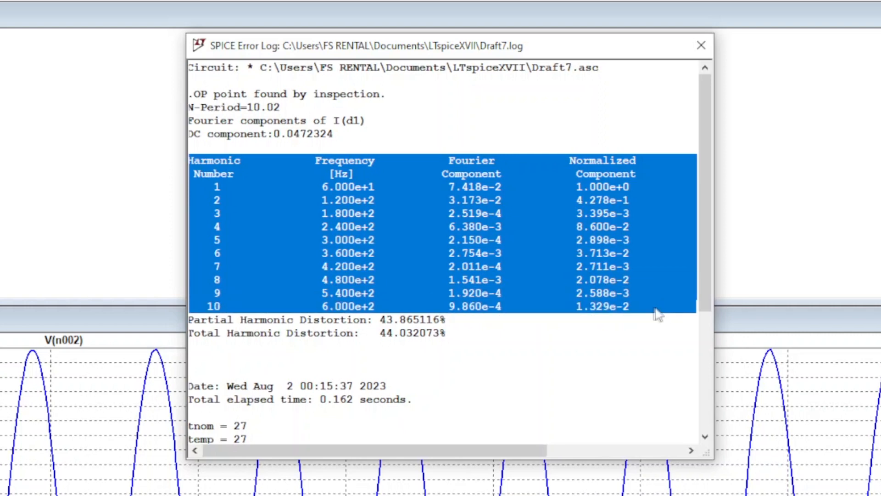
left_click(221, 162)
key("Down")
key("Down")
key("Down")
key("Down")
key("Down")
key("Down")
key("Down")
key("Down")
key("Down")
key("Down")
key("Down")
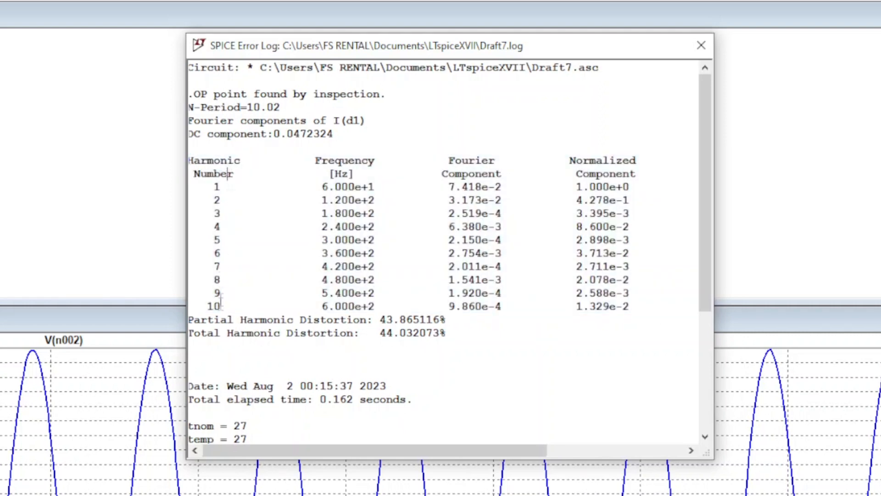
left_click(387, 165)
left_click(388, 239)
left_click(504, 188)
left_click(632, 174)
Compare the frequencies listed for the first and second harmonics in the log table
left_click(224, 201)
left_click_drag(208, 187, 231, 183)
left_click_drag(321, 187, 384, 188)
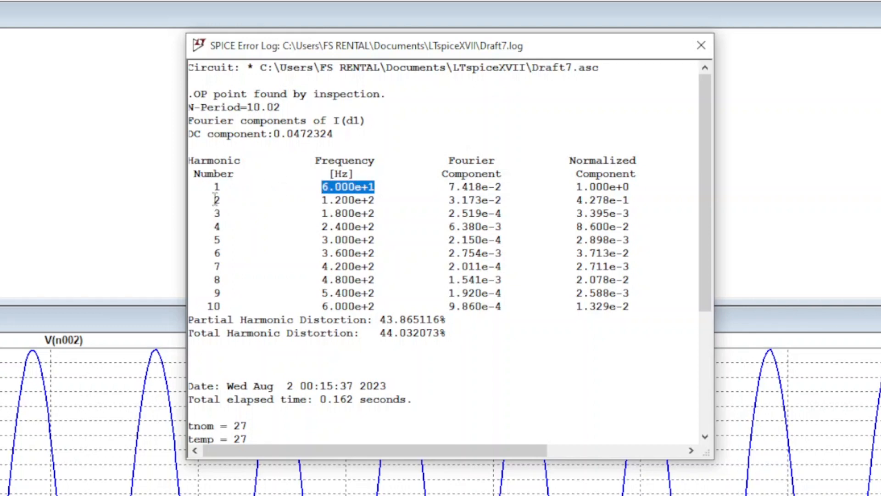
left_click_drag(214, 199, 226, 199)
left_click_drag(323, 199, 379, 200)
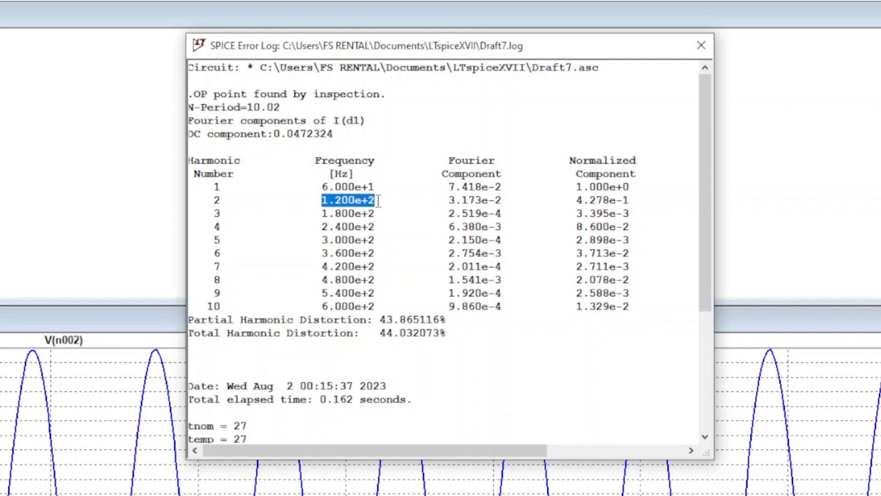
Compare the Fourier component amplitudes of the first, second and higher harmonics in the SPICE error log table
left_click(209, 188)
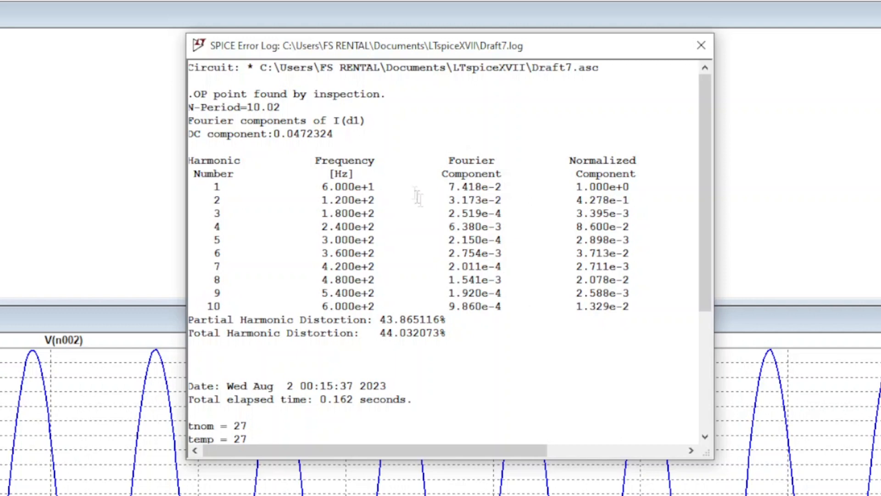
left_click_drag(449, 199, 501, 270)
left_click(502, 267)
left_click_drag(449, 200, 454, 200)
left_click_drag(449, 306, 462, 305)
left_click_drag(449, 187, 505, 187)
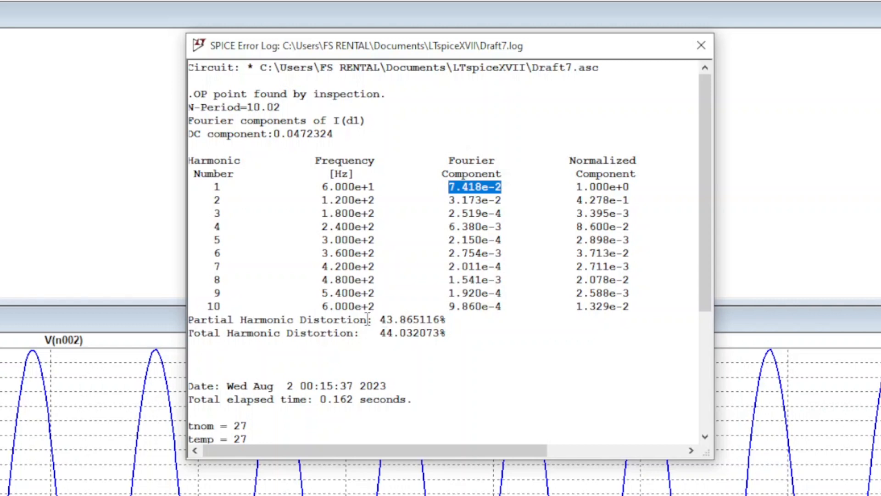
Examine the partial and total harmonic distortion values below the harmonic table, and close the SPICE error log
left_click_drag(380, 319, 442, 319)
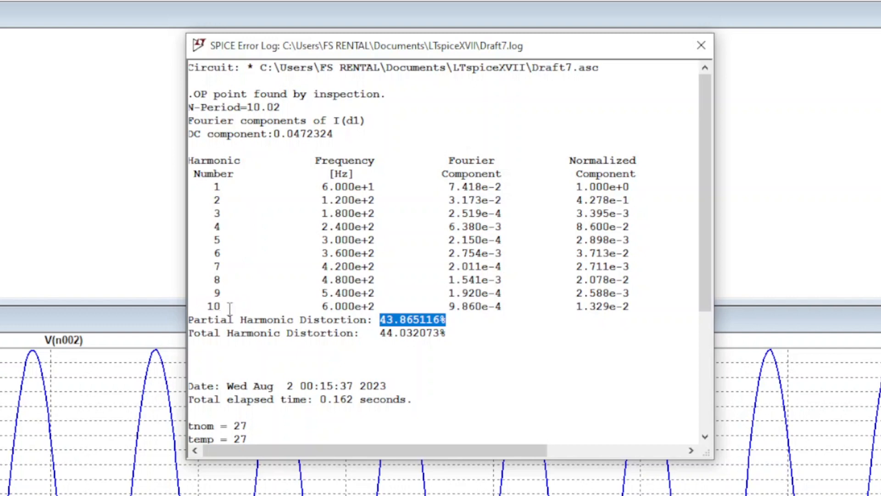
left_click(413, 319)
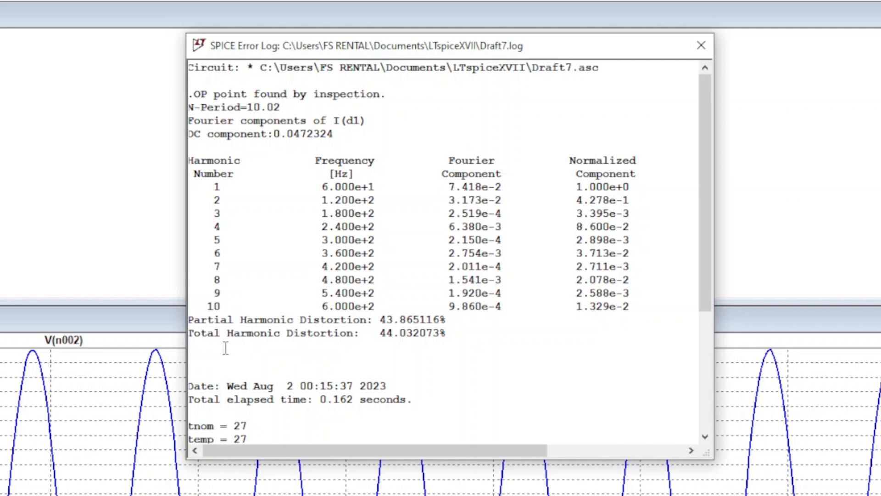
left_click_drag(381, 340, 449, 320)
double_click(396, 342)
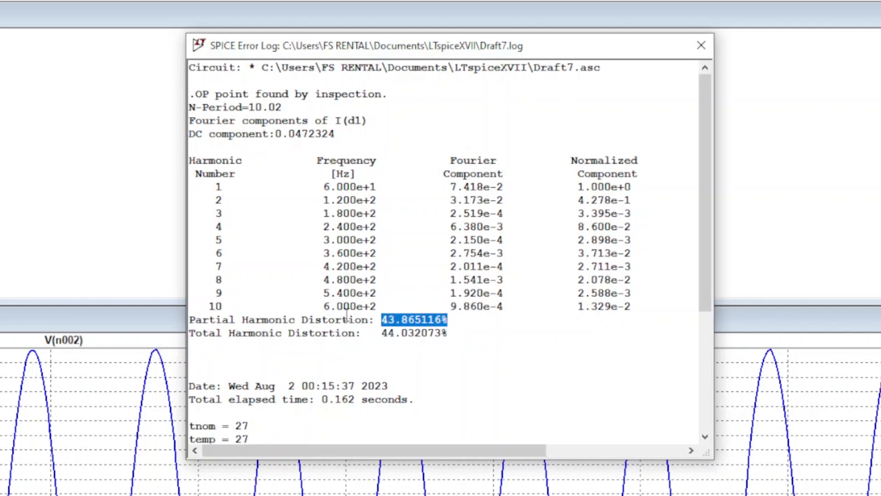
left_click_drag(375, 334, 451, 342)
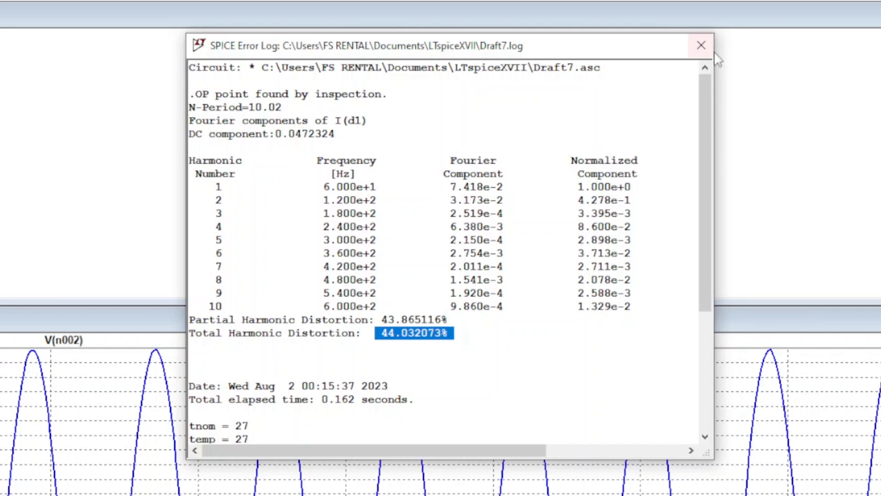
left_click(701, 45)
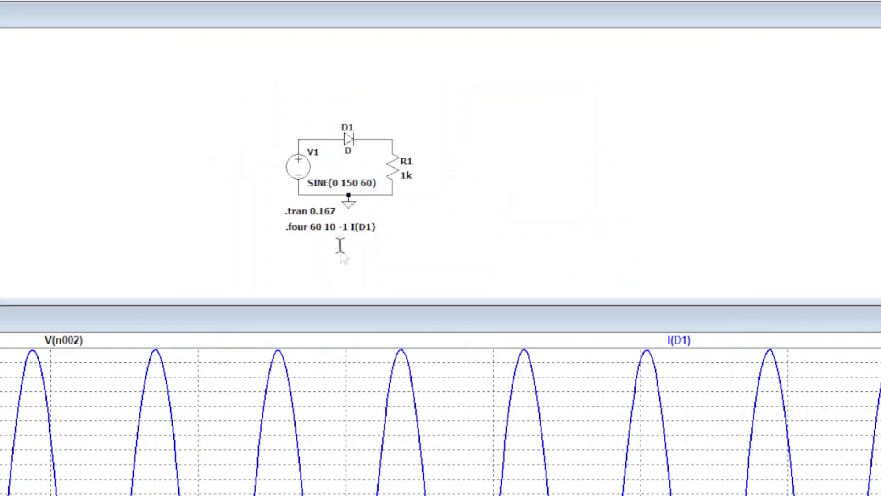
Edit the .four directive on the schematic to analyse 100 harmonics, so it reads ".four 60 100 -1 I(D1)"
right_click(332, 228)
left_click(232, 283)
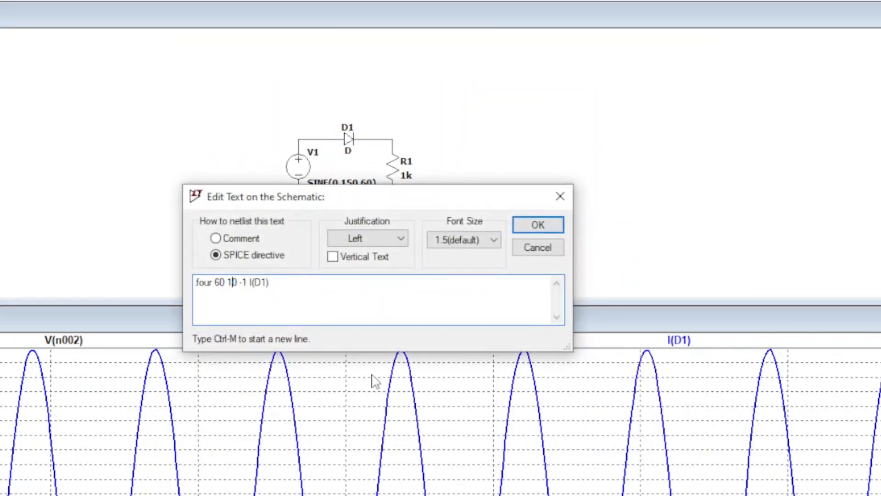
type("0")
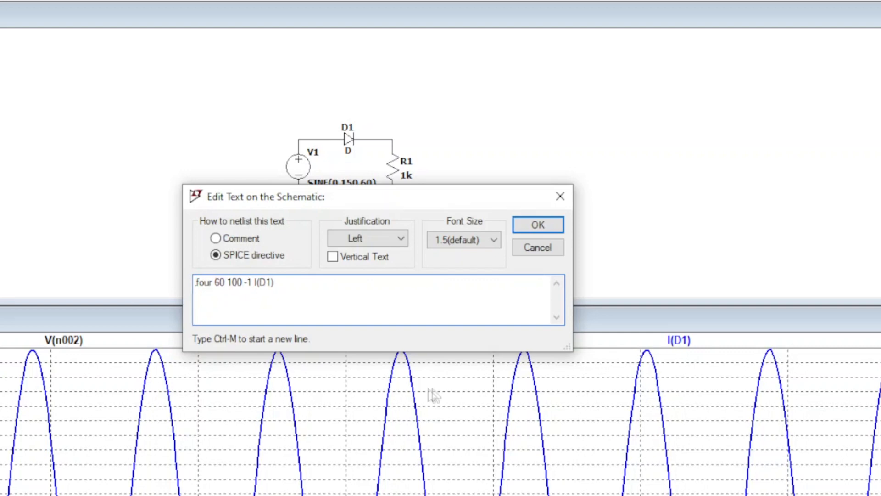
left_click(528, 225)
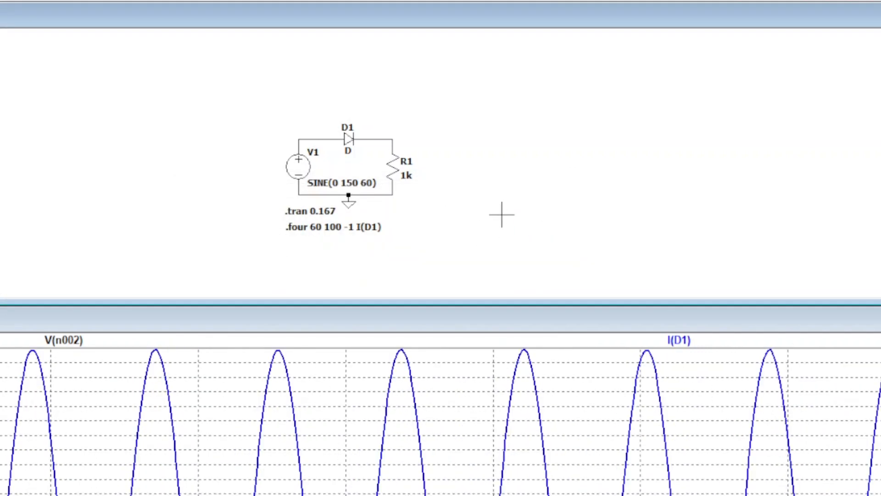
Rerun the simulation and open the SPICE error log to review the harmonic table down to harmonic 100
key("ctrl+l")
scroll(436, 222, "down", 10)
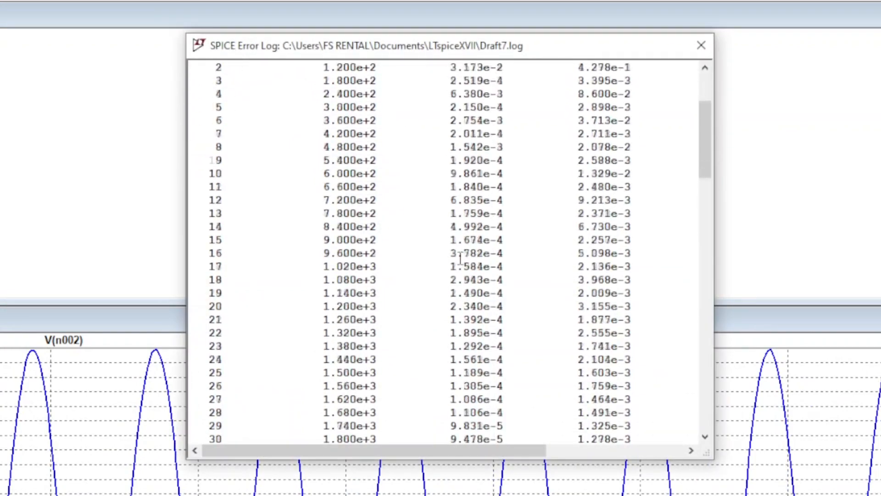
scroll(434, 223, "down", 20)
scroll(497, 143, "up", 7)
scroll(497, 143, "down", 8)
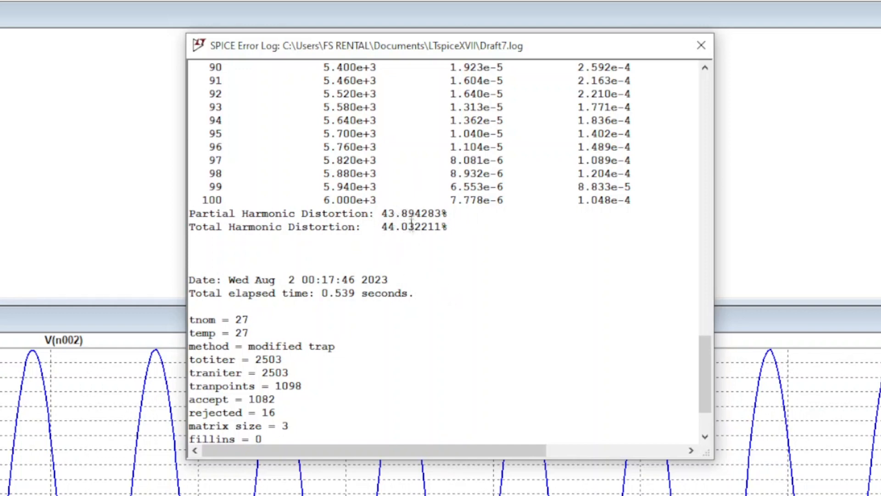
Compare the partial and total harmonic distortion values obtained with 100 harmonics
left_click_drag(408, 216, 457, 215)
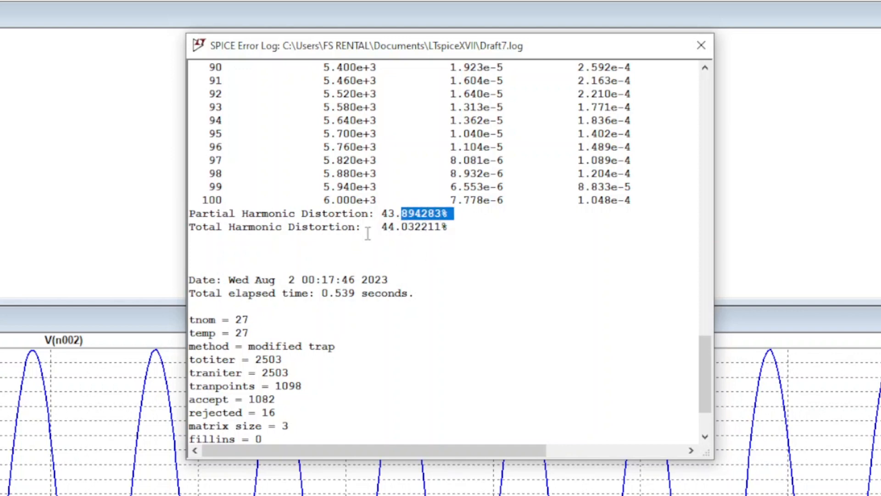
left_click_drag(456, 226, 382, 227)
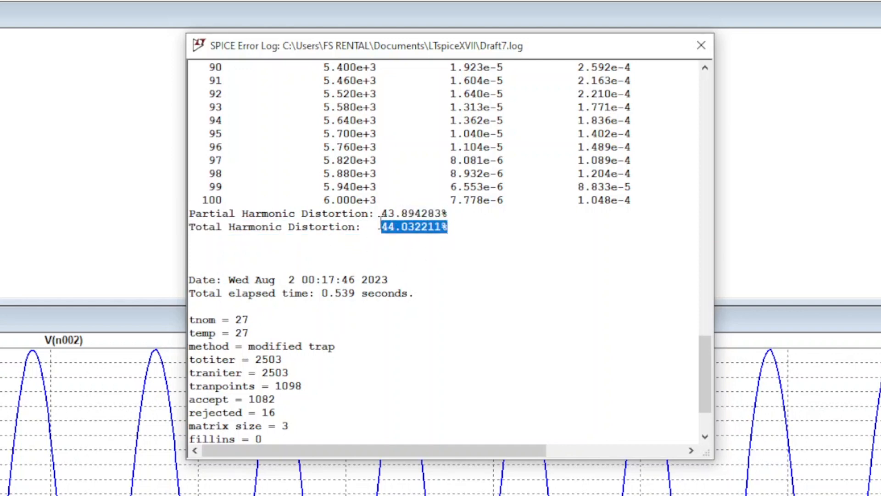
left_click(497, 261)
Review the higher-order harmonics and the distortion lines in the log once more, and close the SPICE error log
scroll(566, 335, "up", 7)
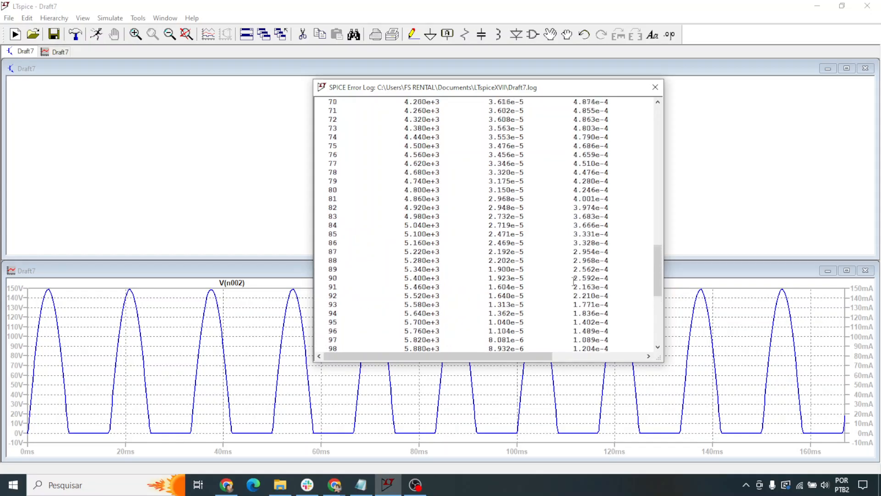
scroll(573, 282, "up", 4)
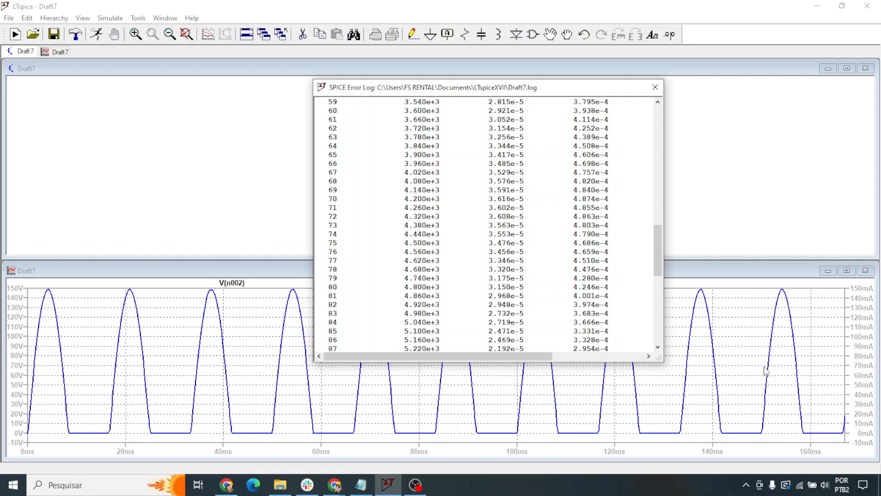
scroll(439, 182, "down", 8)
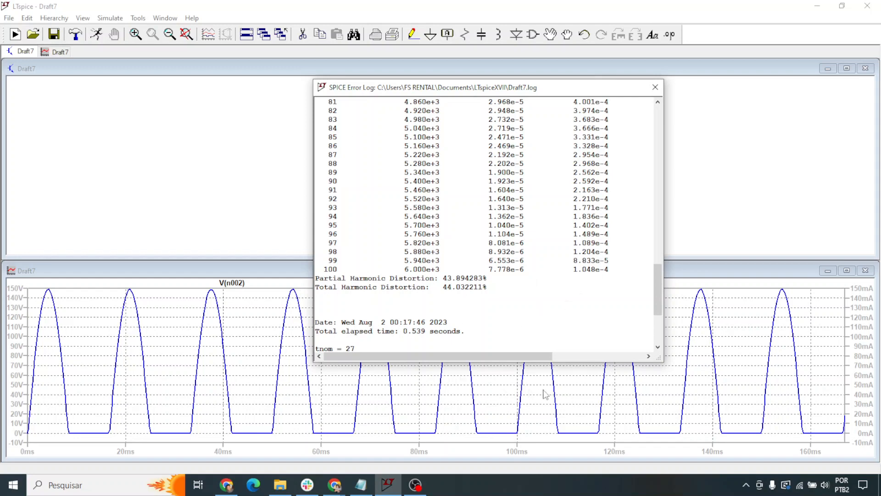
scroll(571, 290, "up", 2)
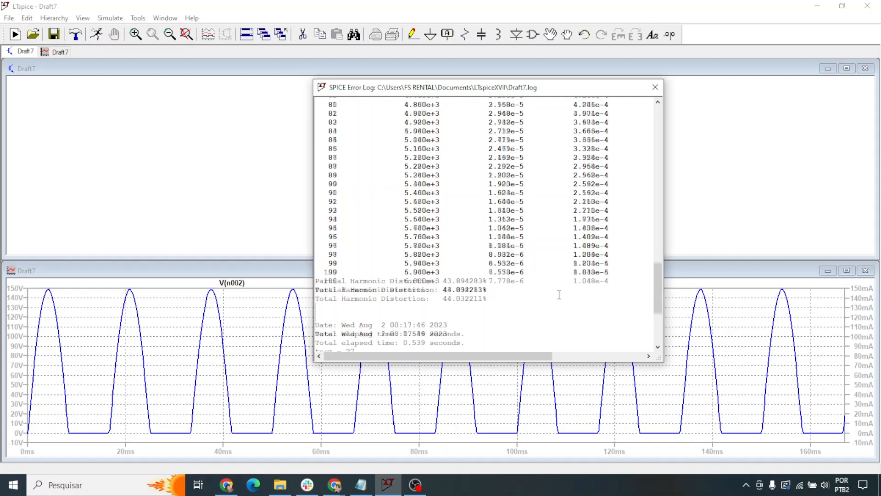
left_click(656, 87)
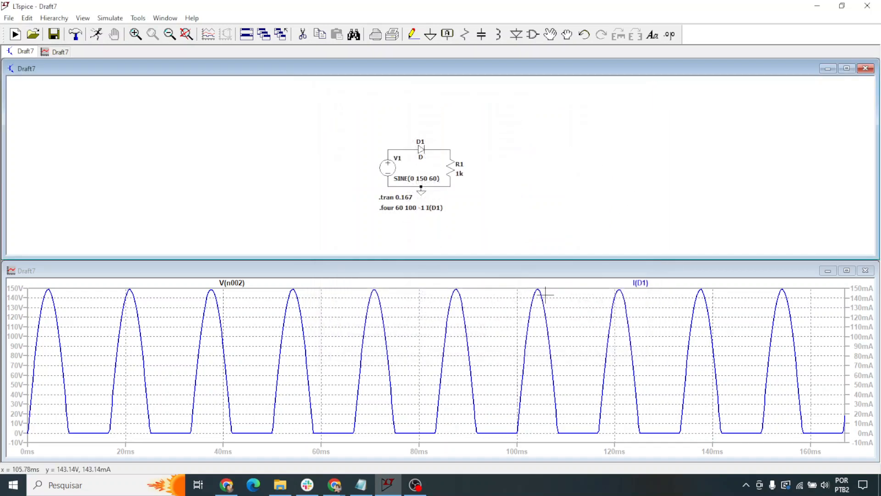